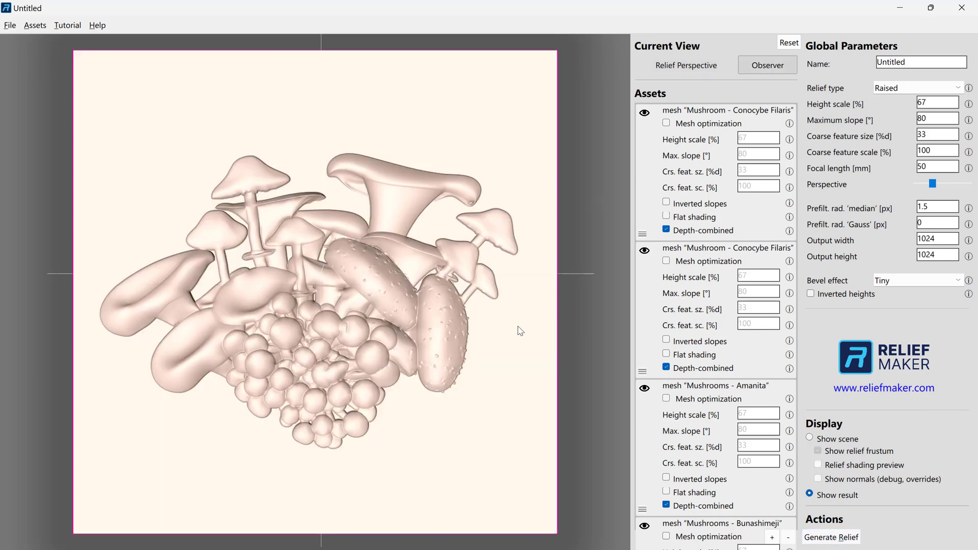
Step: Orbit the mushroom relief preview toward edge-on and back to inspect it
drag(386, 336, 505, 331)
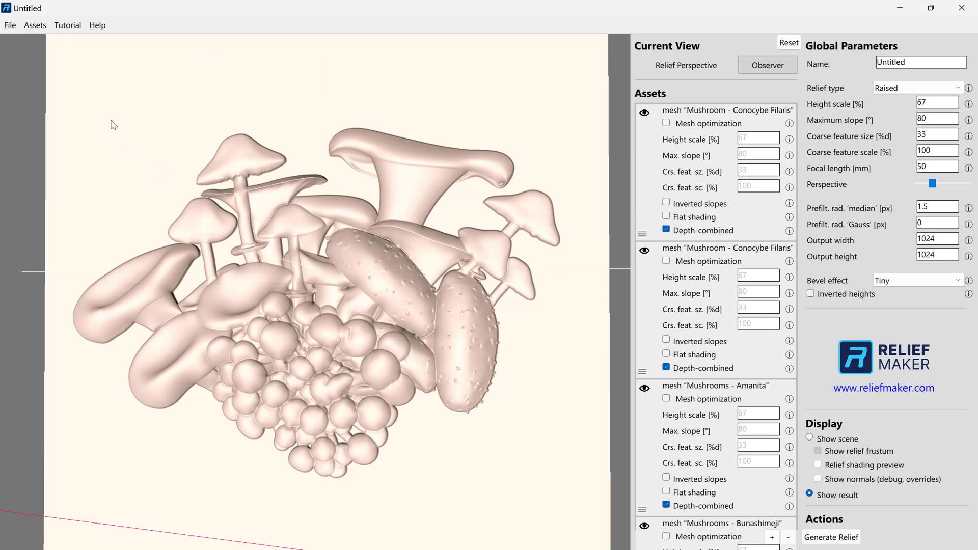
Step: Export the relief under the file name mushrooms, keeping the 16-bit height map type
click(10, 27)
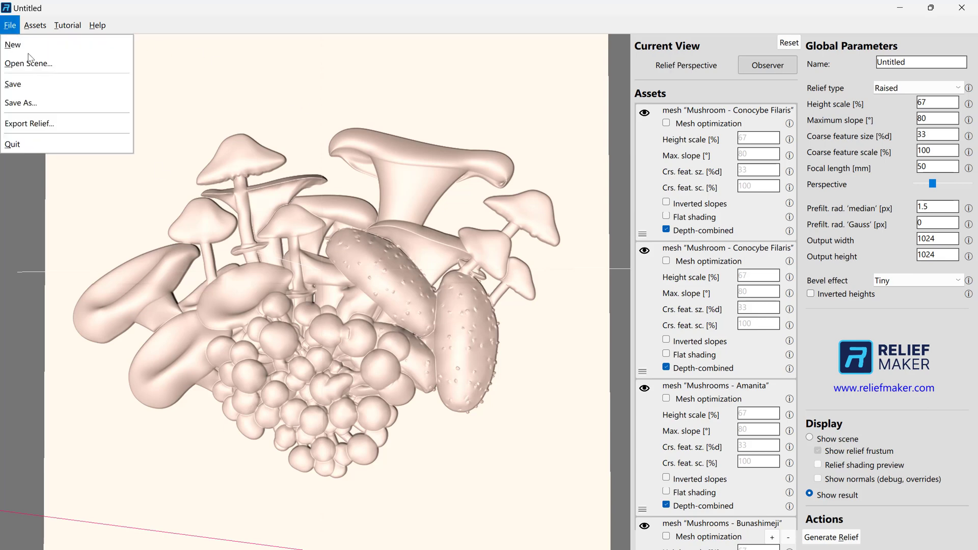
click(64, 124)
text(mushrooms)
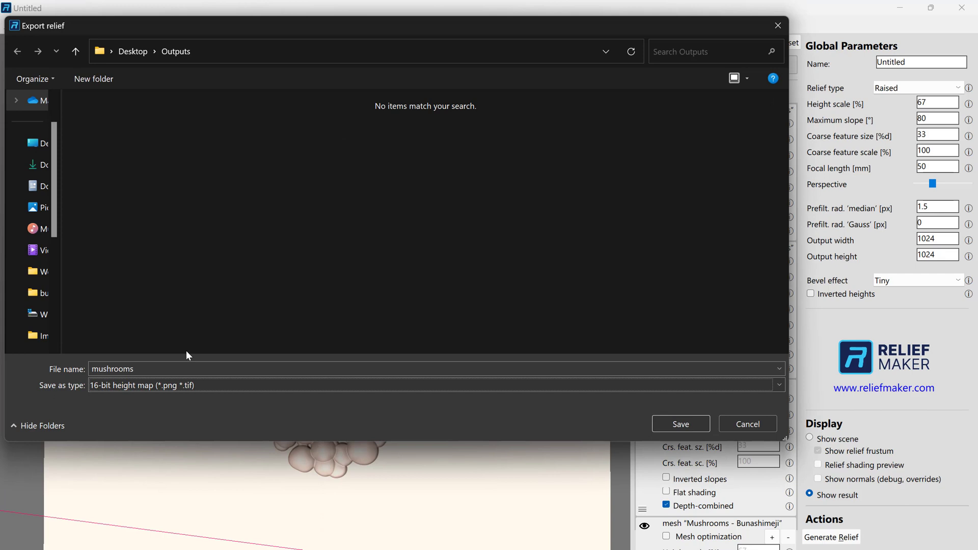
click(212, 387)
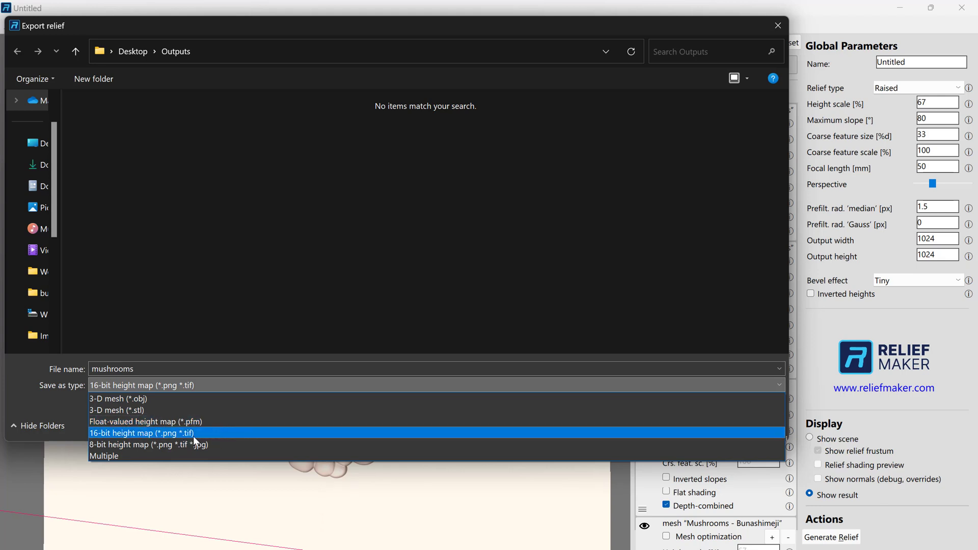
click(194, 434)
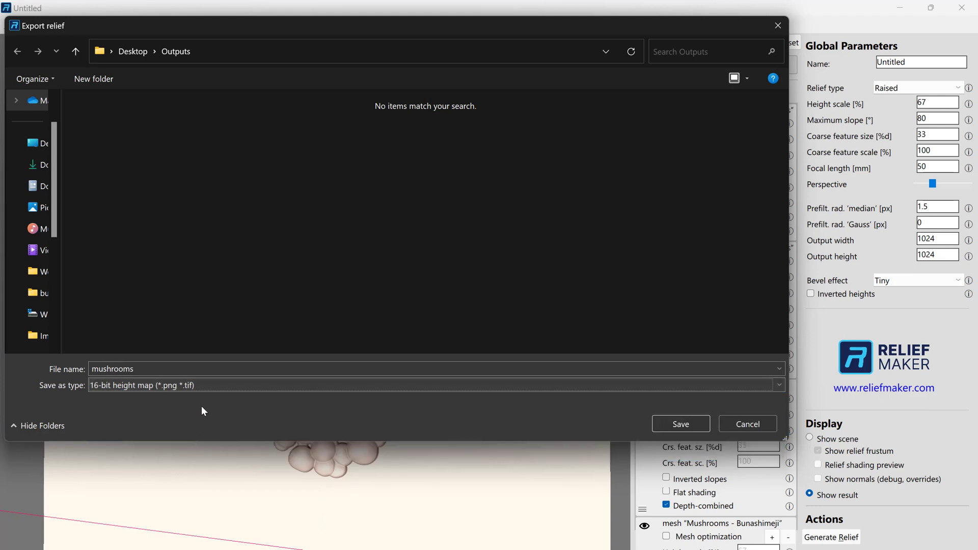
Step: Save the mushrooms export with Gamma 2.2 encoding and export the gamma-test-16bit height map to Outputs
click(681, 425)
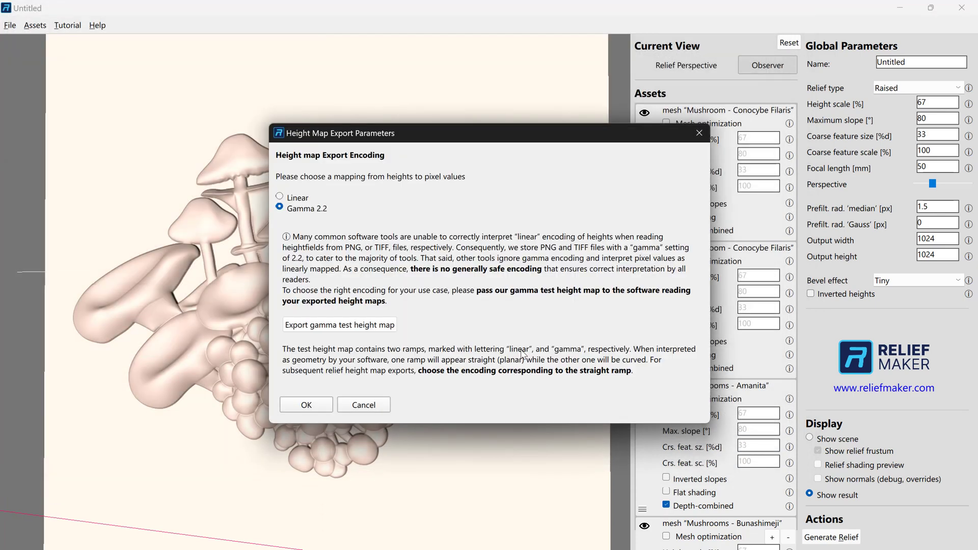
drag(540, 140, 544, 173)
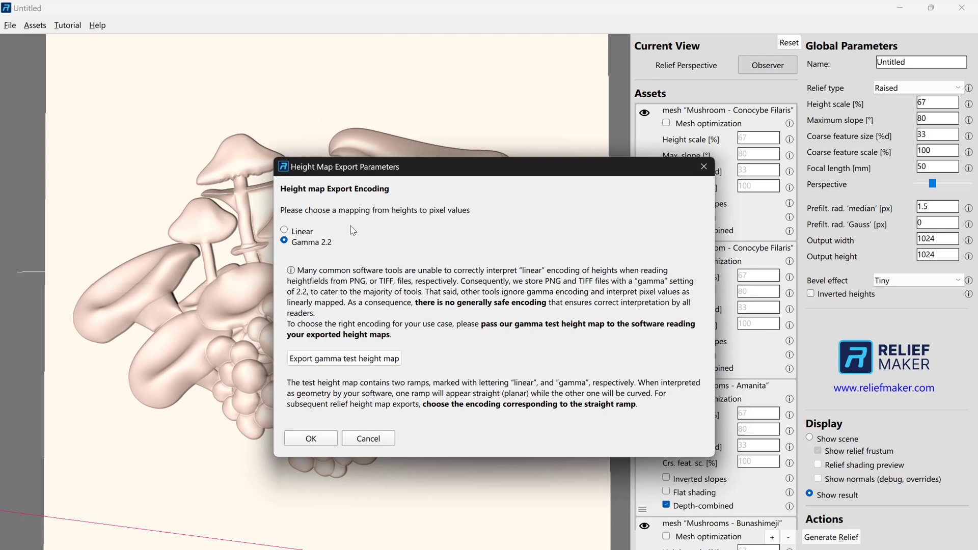
click(285, 231)
click(284, 241)
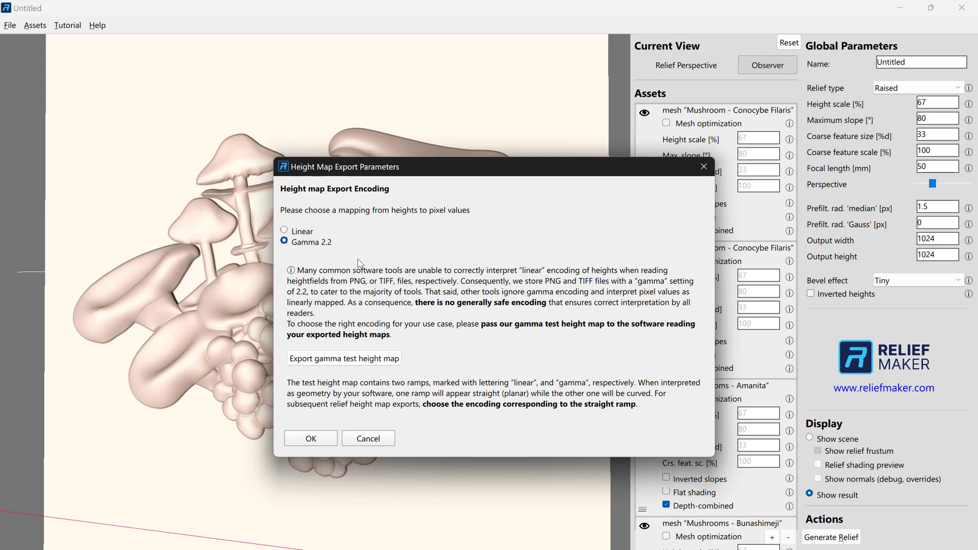
click(348, 359)
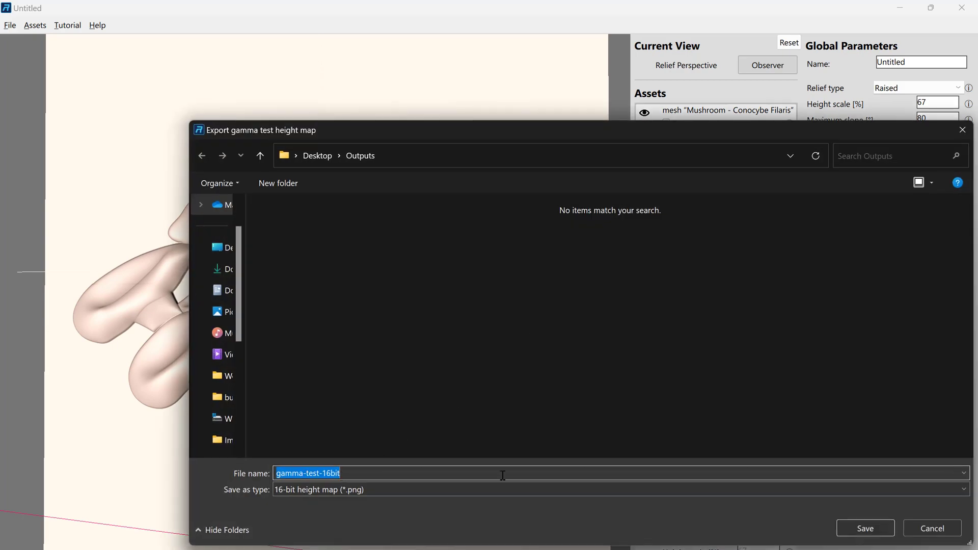
click(863, 530)
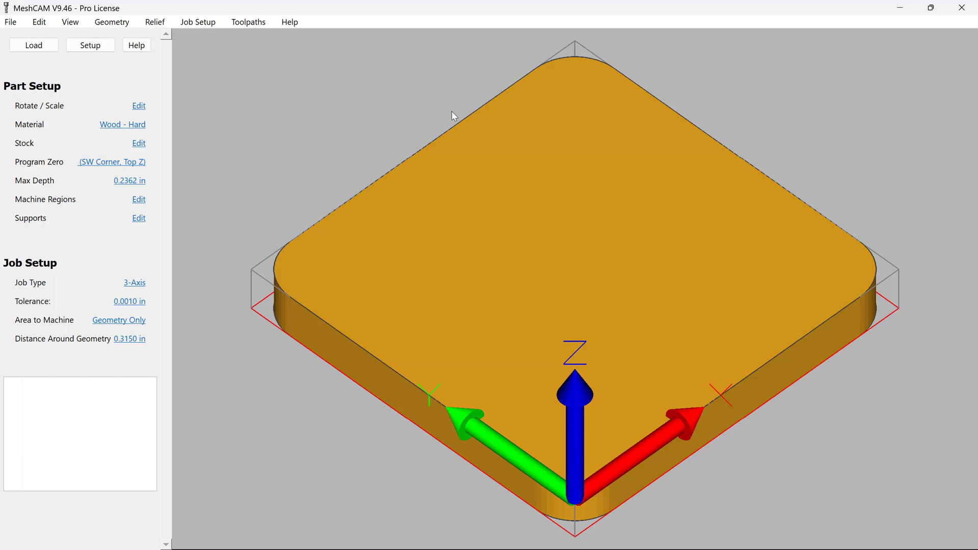
Step: Load gamma-test-16bit as the part with a Z Size of 2 inches
click(34, 45)
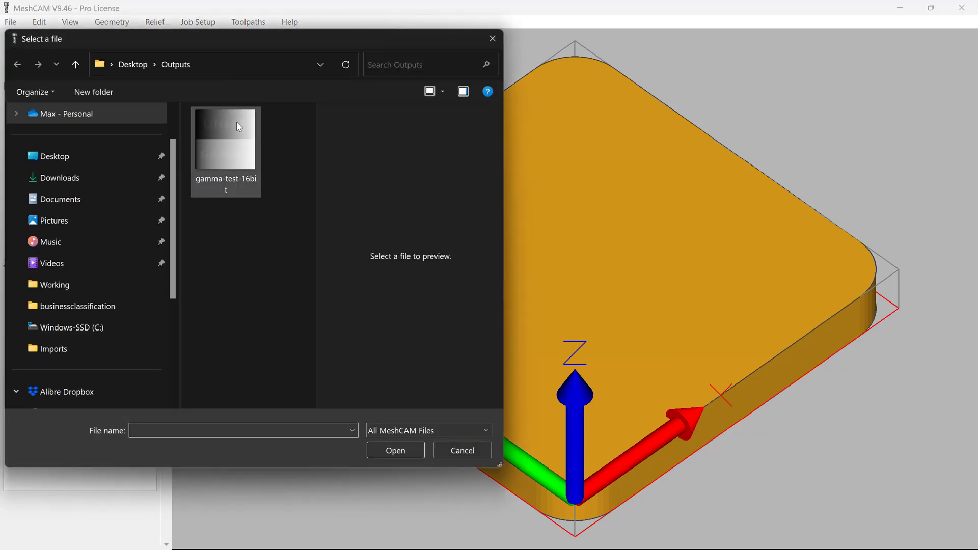
click(235, 120)
click(397, 450)
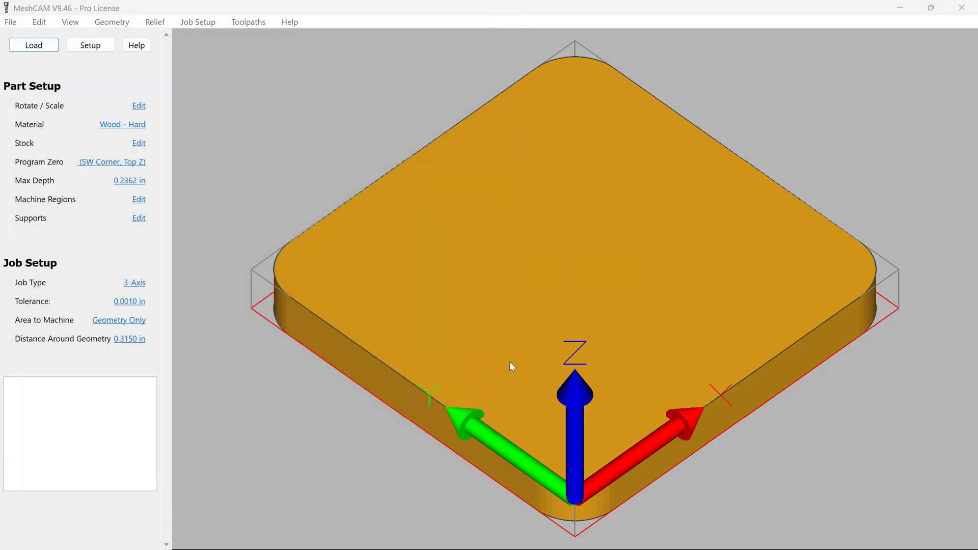
double_click(475, 243)
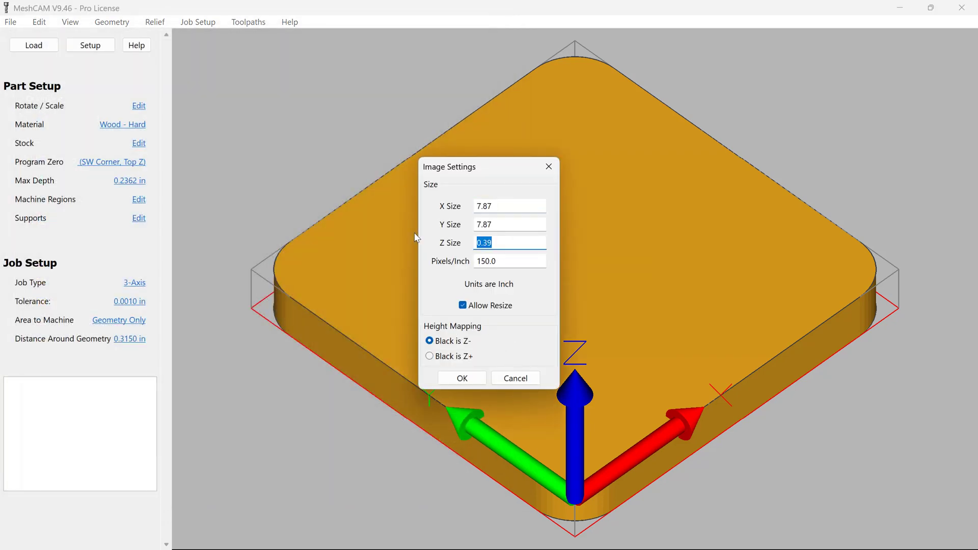
text(2)
key(Tab)
click(462, 378)
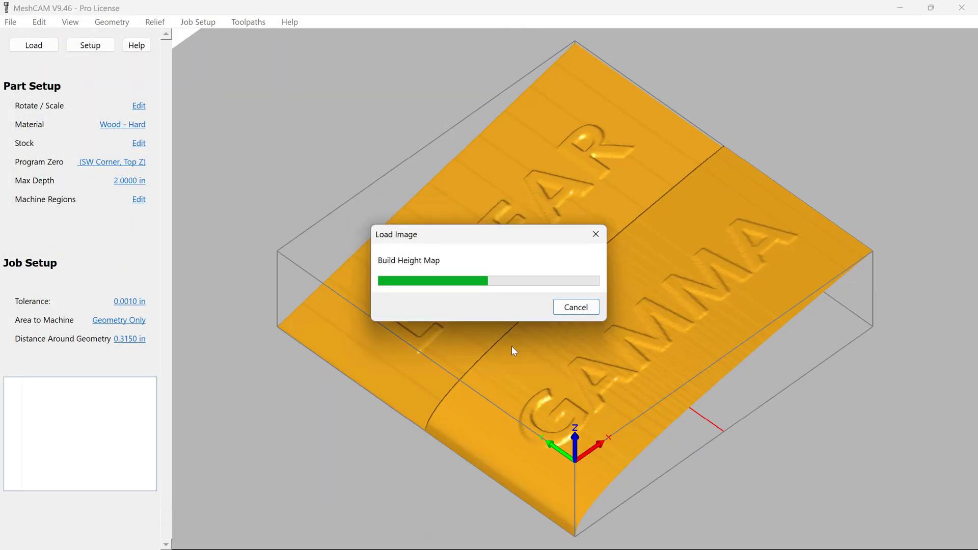
Step: Orbit and zoom around the relief to inspect the LINEAR and GAMMA ramps
drag(393, 388, 713, 264)
drag(581, 427, 665, 290)
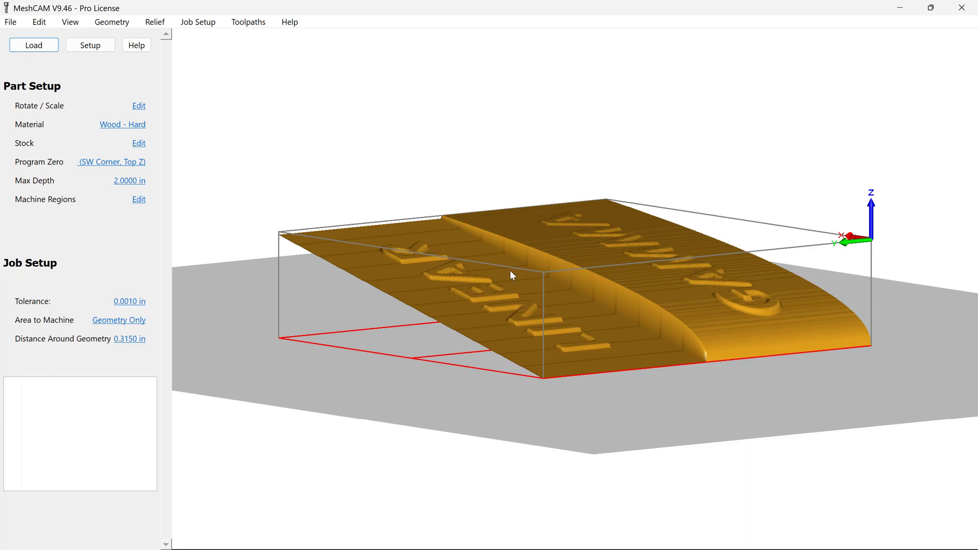
drag(573, 328, 552, 401)
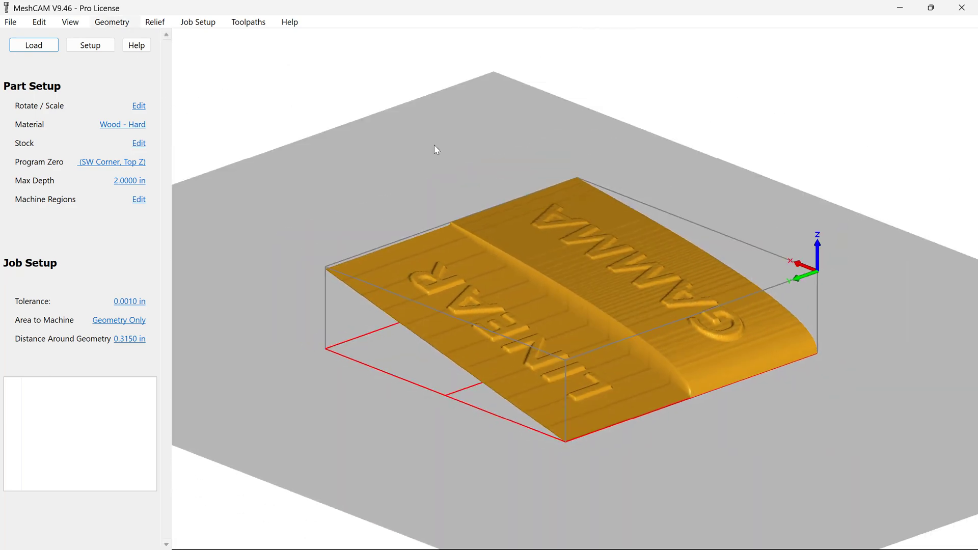
scroll(523, 343, up, 3)
scroll(523, 342, up, 1)
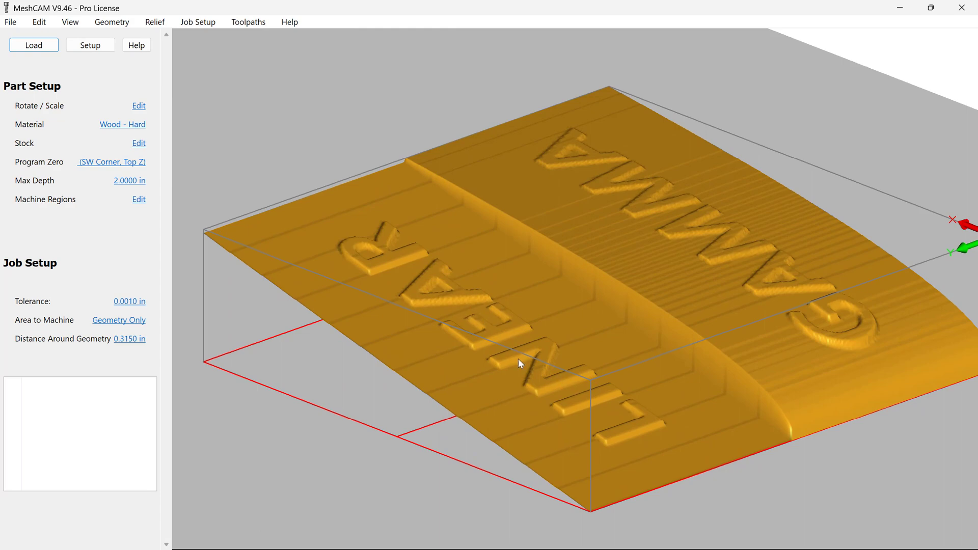
drag(519, 363, 726, 406)
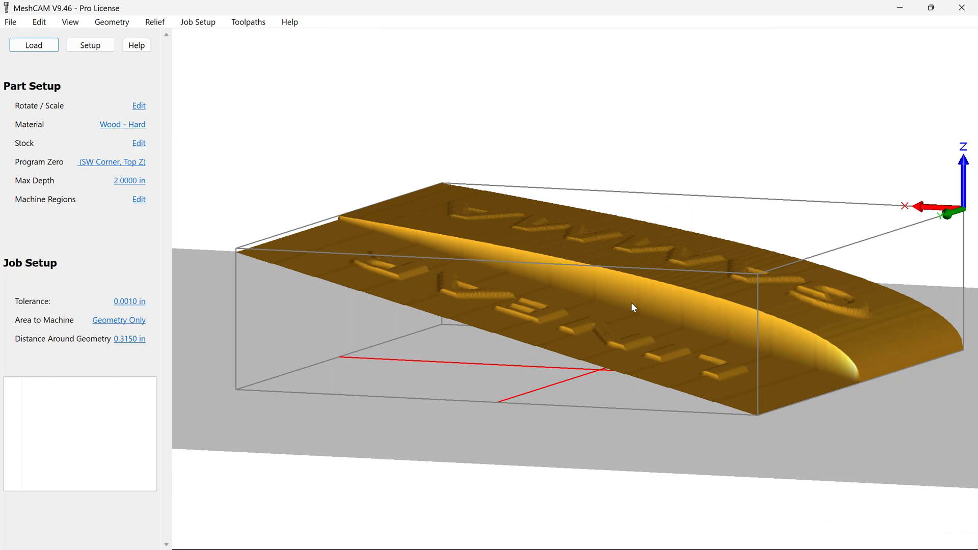
mouse_move(727, 397)
mouse_down()
mouse_move(713, 411)
mouse_move(734, 413)
mouse_up()
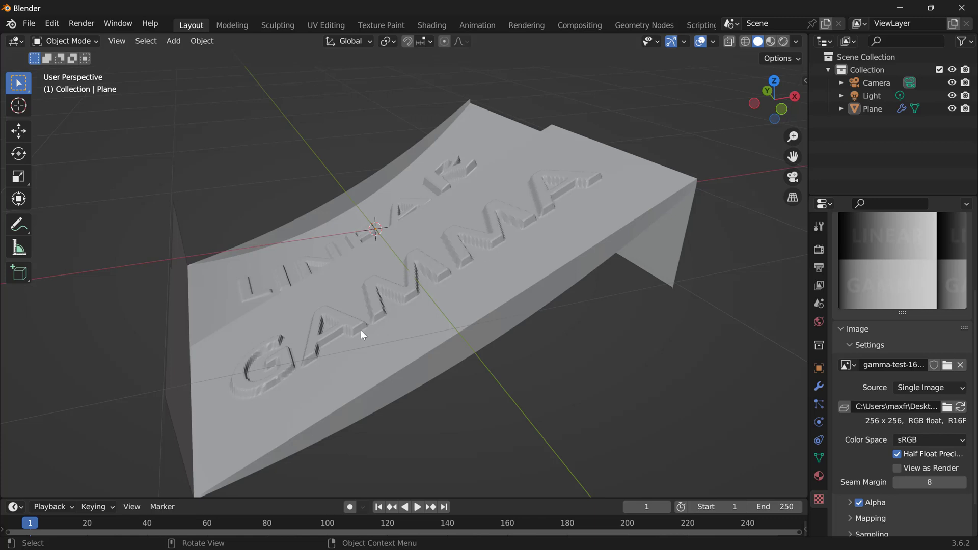
Step: Set the height image's color space to Linear and orbit around the displaced plane
middle_drag(549, 361, 569, 381)
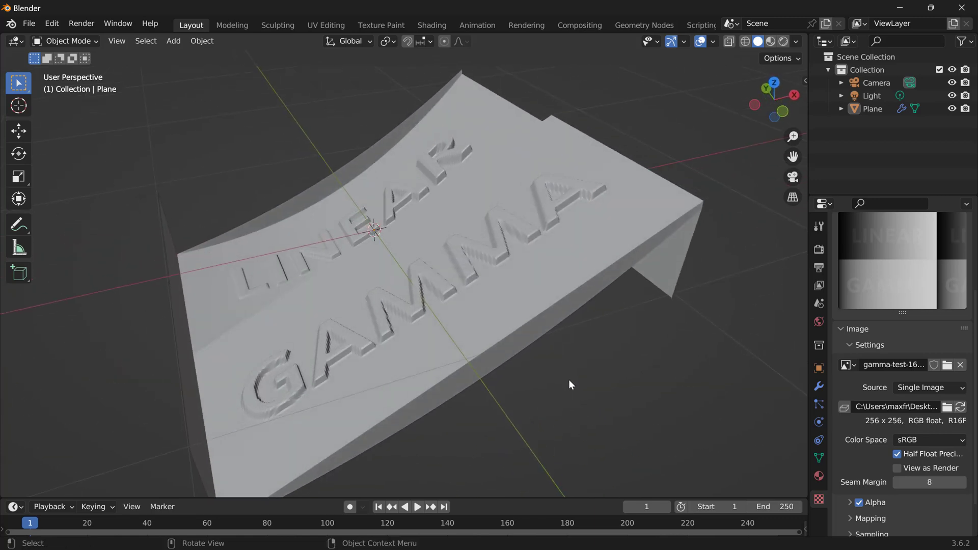
click(963, 445)
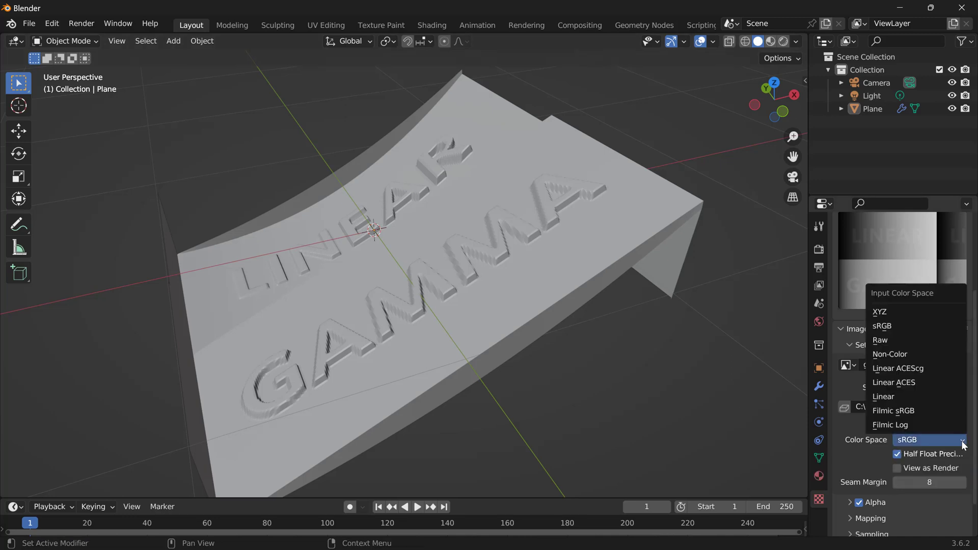
click(909, 398)
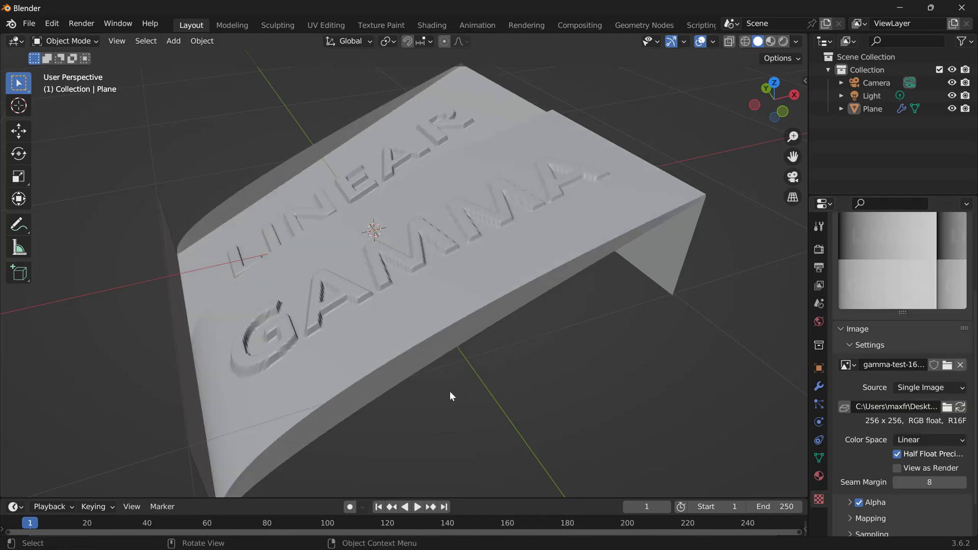
mouse_move(450, 392)
middle_down()
mouse_move(684, 350)
mouse_move(502, 373)
mouse_move(463, 398)
middle_up()
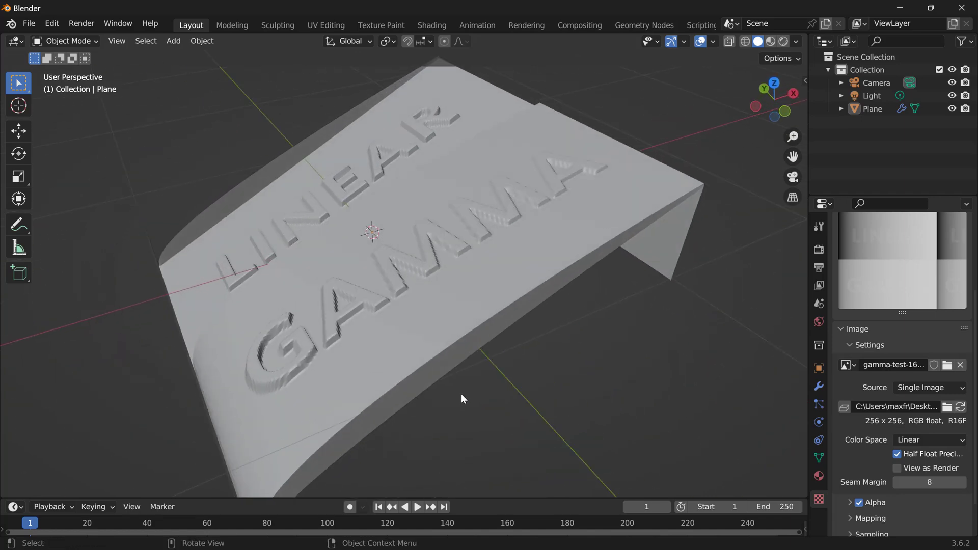
Step: Switch the height image's color space to sRGB and orbit to compare the ramps
click(961, 442)
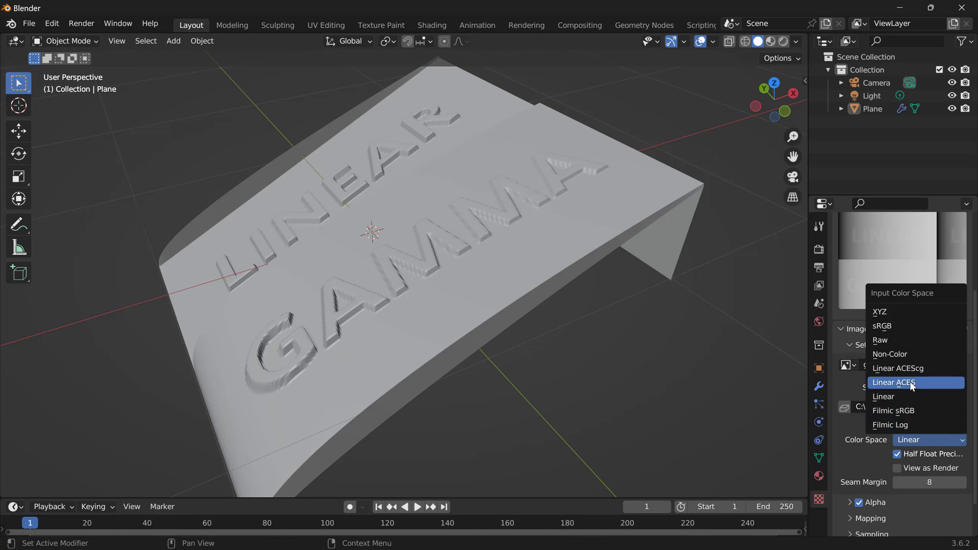
click(903, 327)
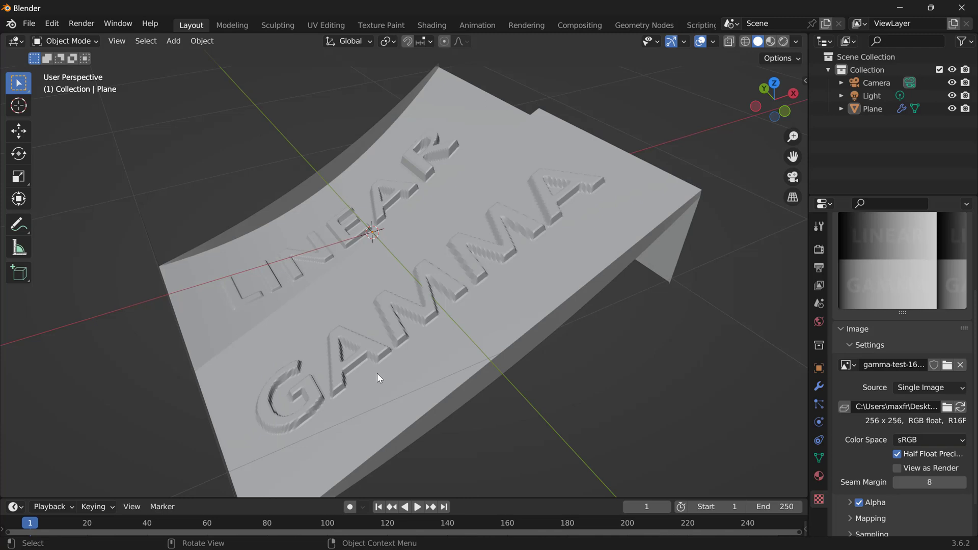
middle_drag(649, 333, 625, 323)
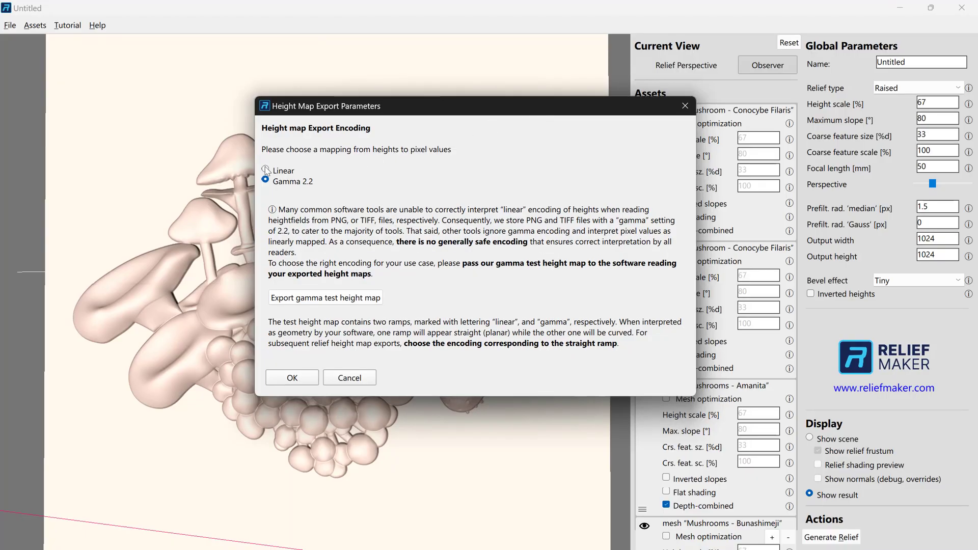
Step: Choose Linear height encoding and confirm the mushroom relief export
click(266, 169)
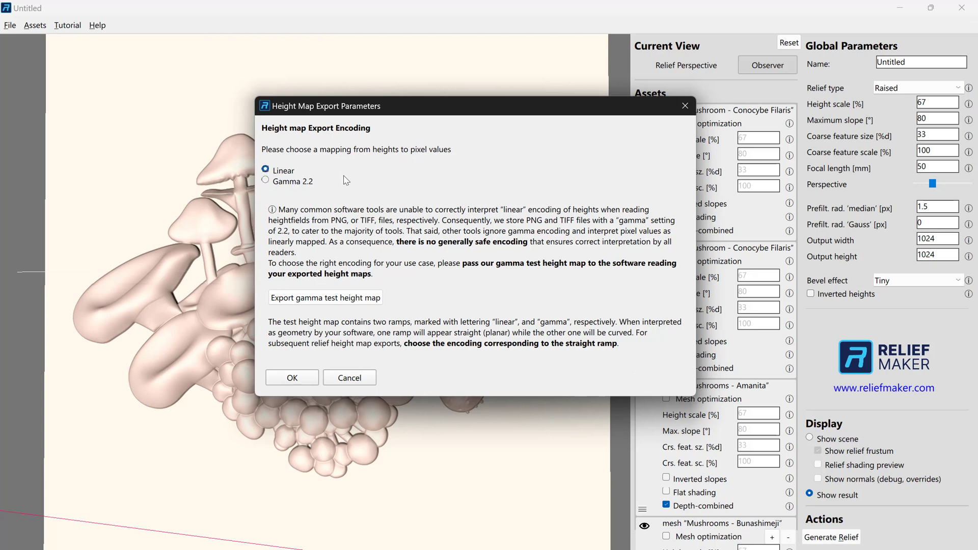
click(300, 377)
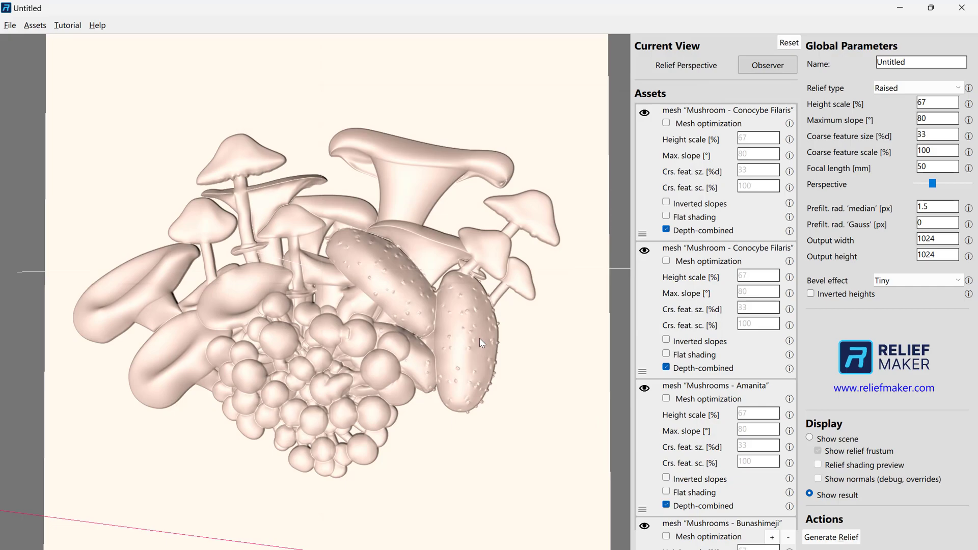
Step: Load the mushrooms height map with a Z Size of 0.315 inches and orbit to inspect it
click(29, 41)
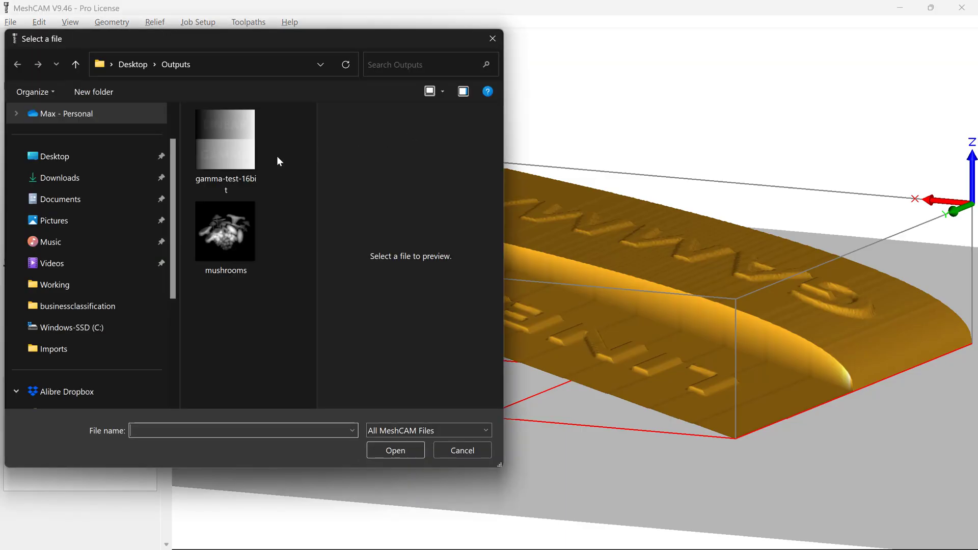
click(229, 235)
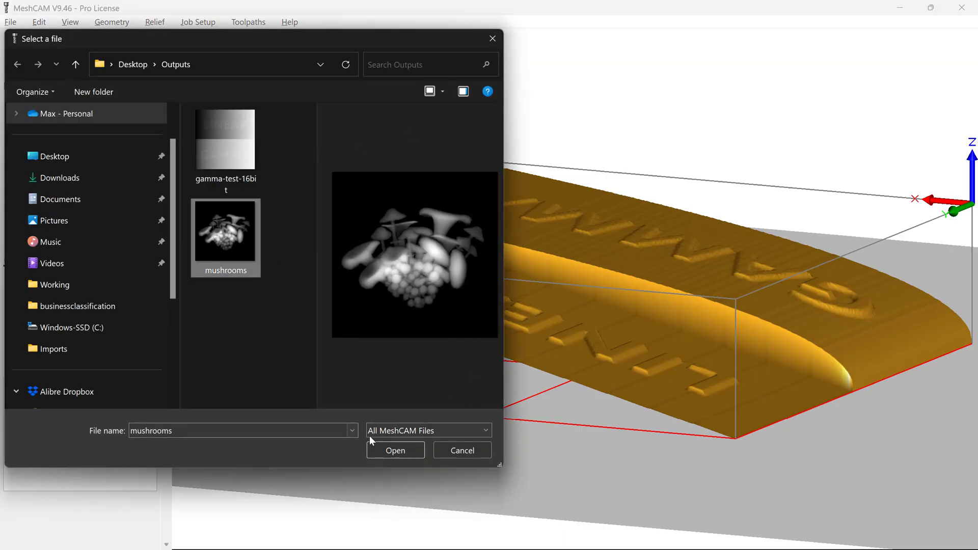
click(392, 451)
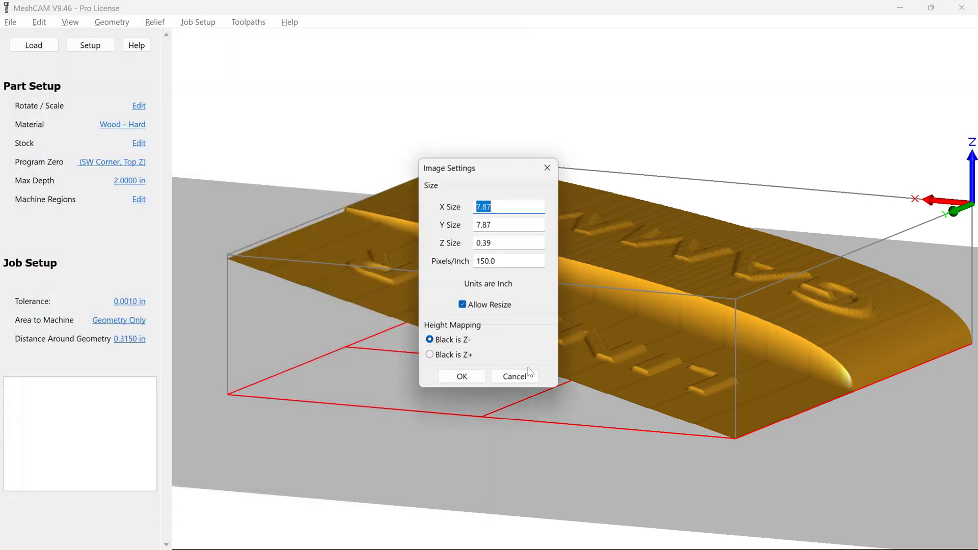
key(Tab)
key(Tab)
text(.)
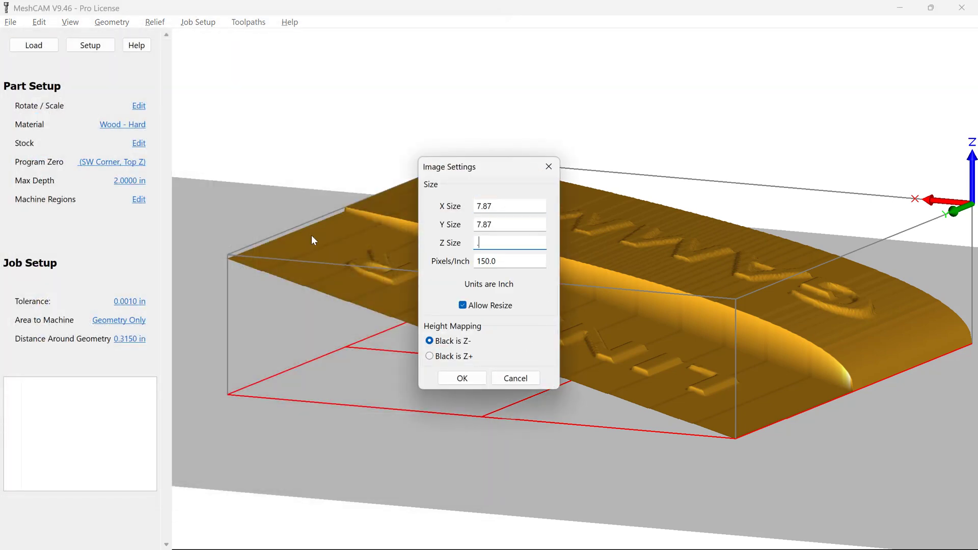
text(315)
click(462, 377)
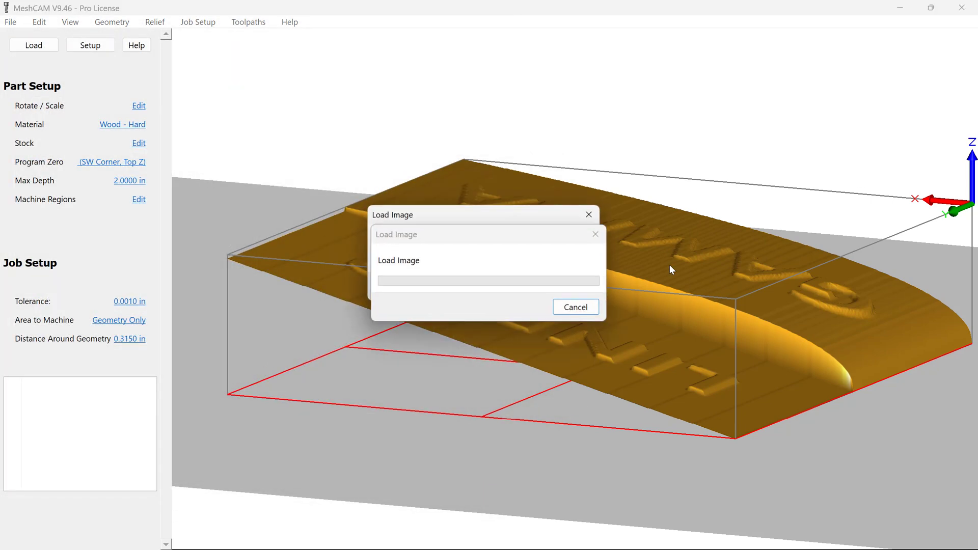
drag(762, 325, 578, 349)
scroll(578, 349, up, 2)
scroll(579, 351, down, 1)
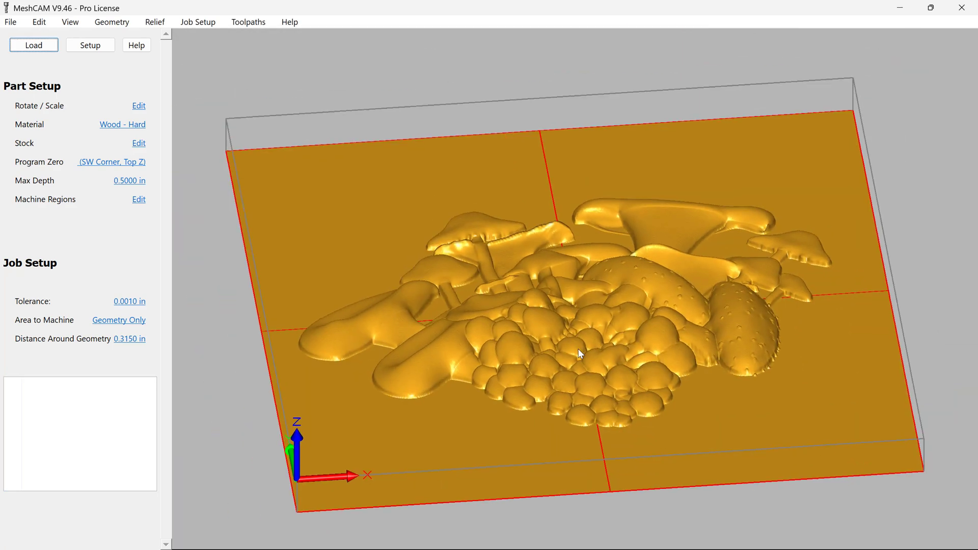
scroll(578, 348, up, 1)
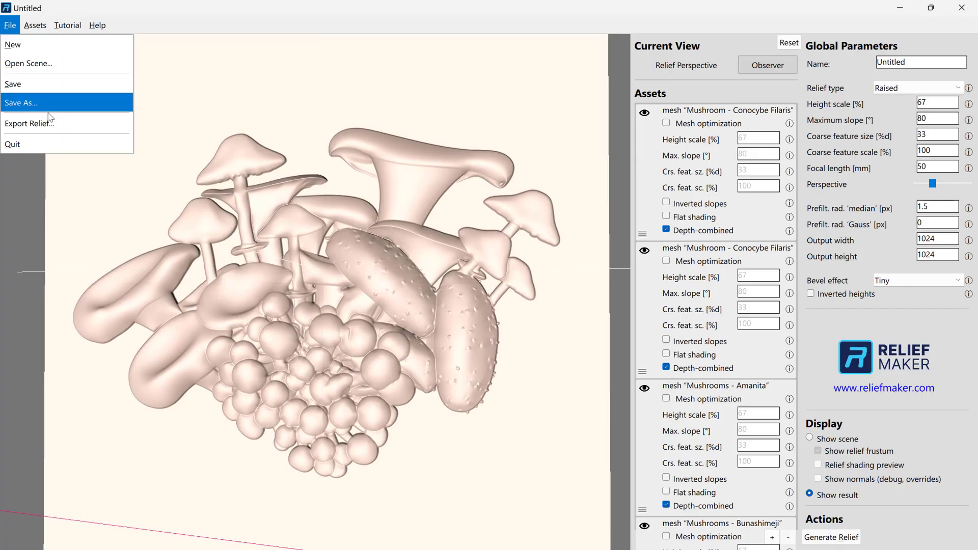
Step: Export the relief as 'mushrooms - gamma' with Gamma 2.2 height encoding
click(57, 123)
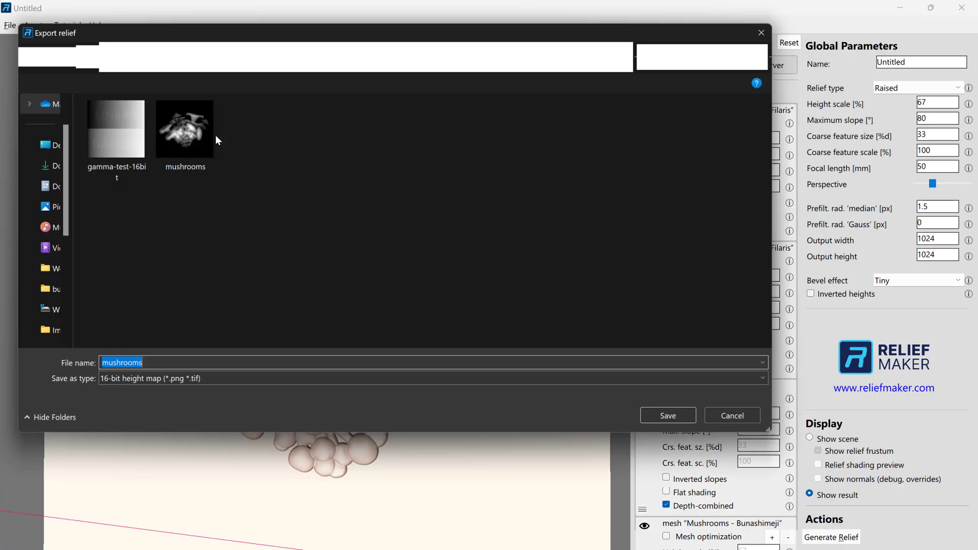
click(164, 367)
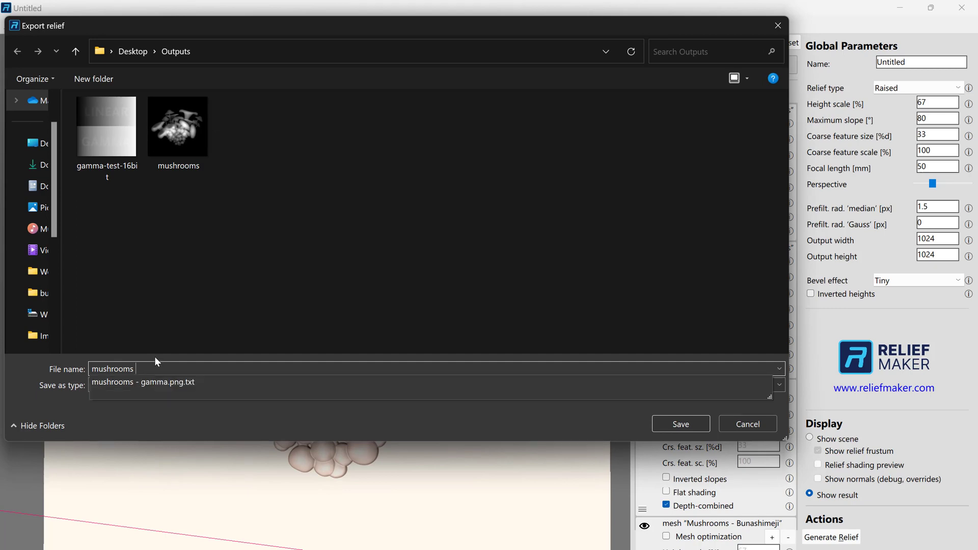
text(- gamma)
click(673, 423)
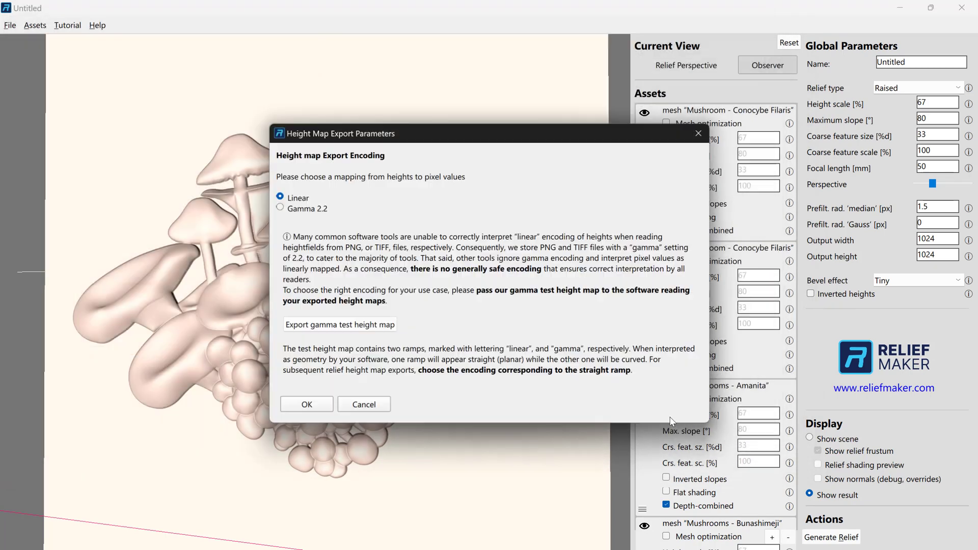
click(283, 207)
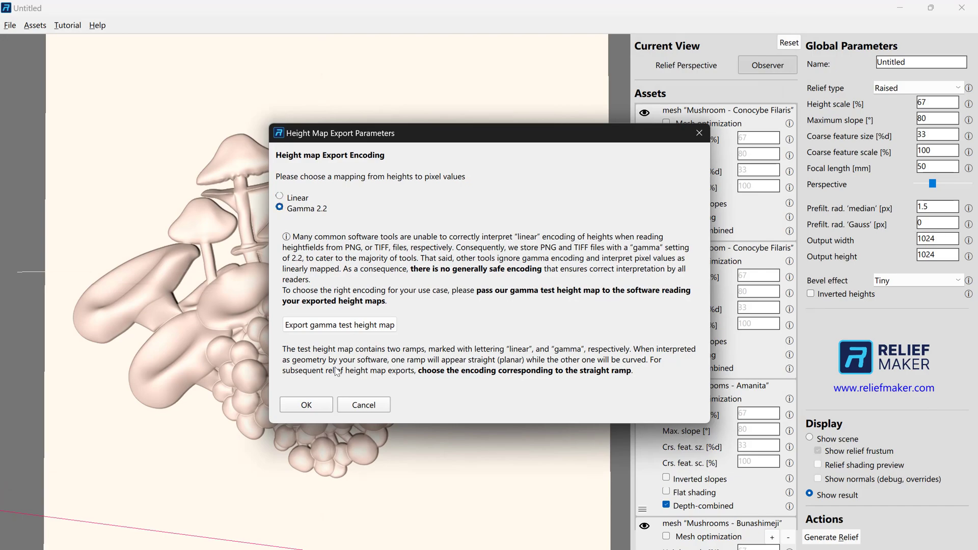
click(307, 404)
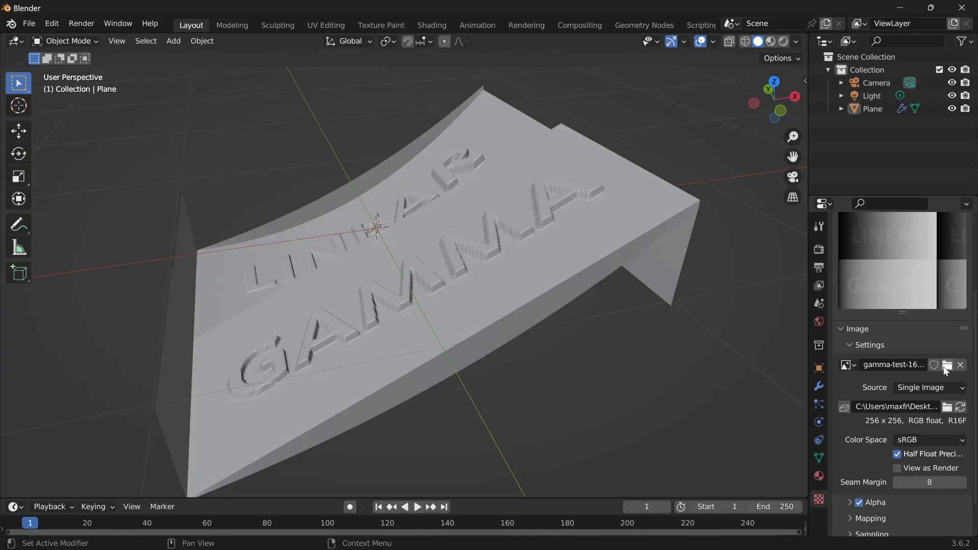
Step: Replace the plane's texture image with mushrooms - gamma.png
click(947, 366)
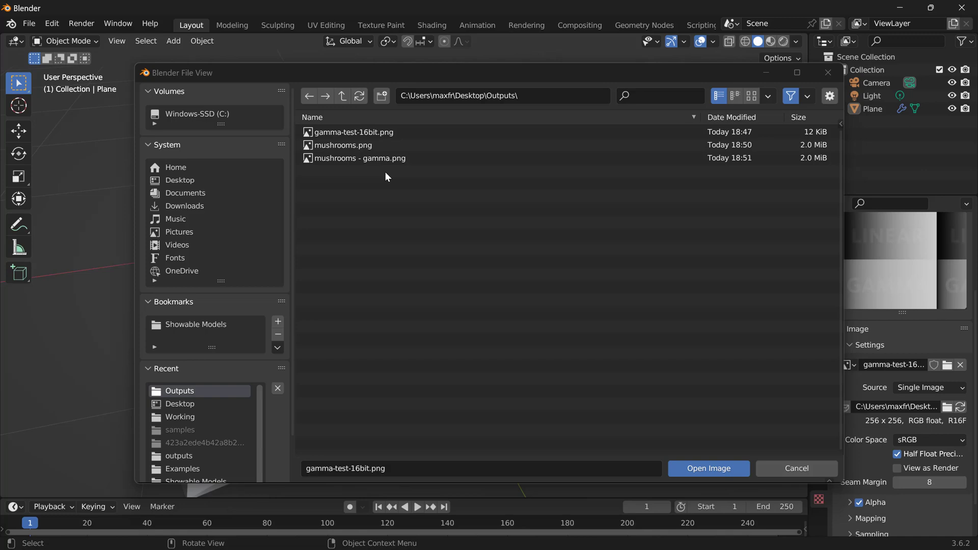
click(373, 161)
click(732, 463)
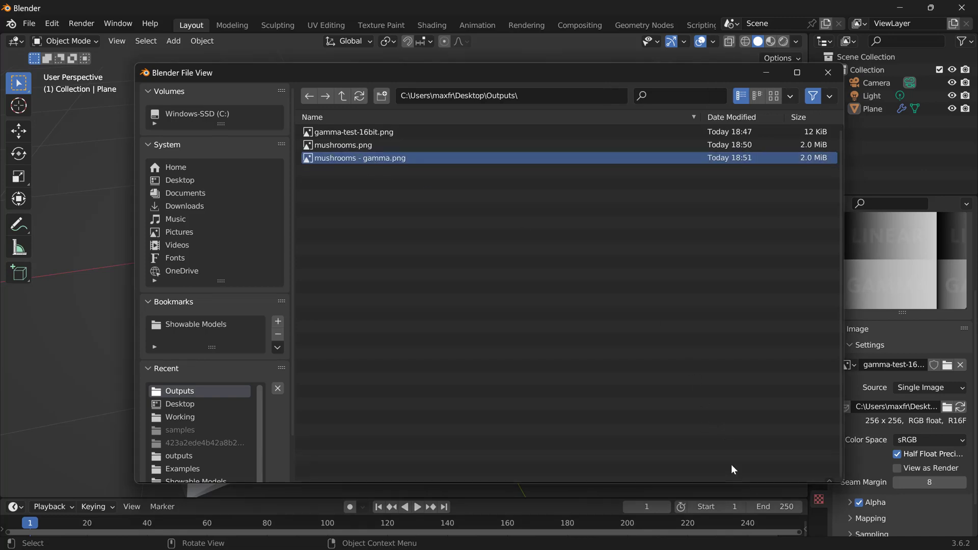
middle_drag(634, 243, 601, 321)
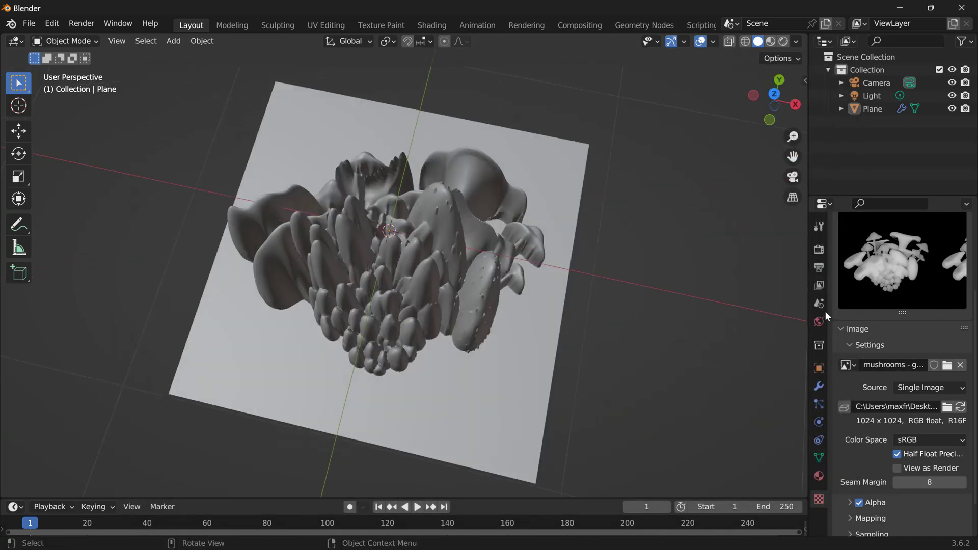
Step: Set the Displace modifier strength to 0.1
click(819, 386)
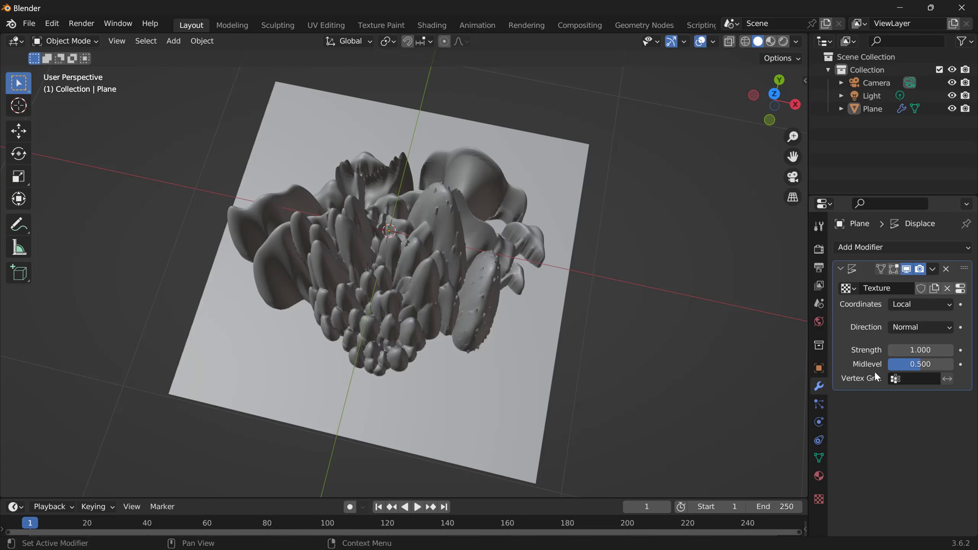
double_click(920, 350)
text(-0.3)
key(Return)
drag(920, 350, 940, 350)
Step: Orbit and zoom around the displaced mushroom relief to inspect it from a low side view
middle_drag(605, 295, 350, 295)
scroll(413, 300, up, 2)
scroll(414, 300, up, 2)
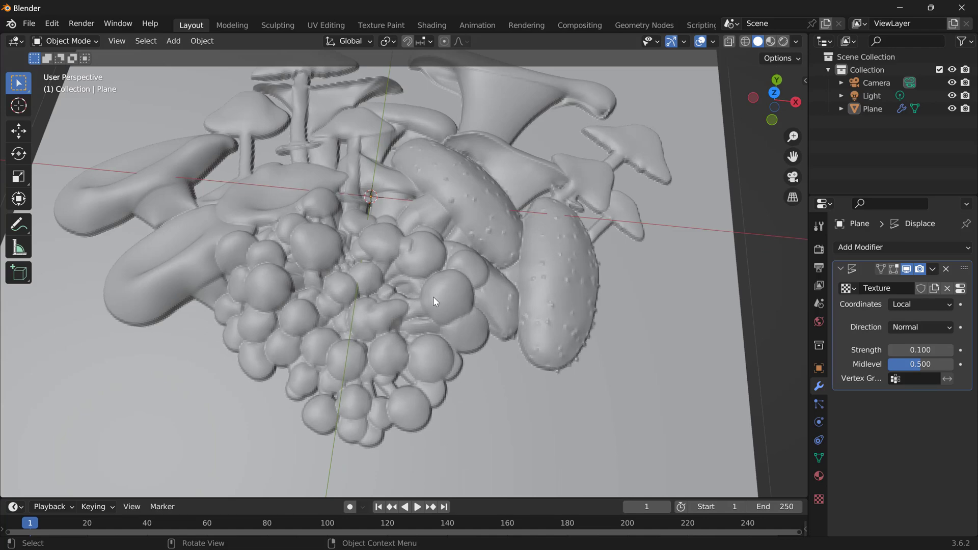
middle_drag(436, 301, 476, 394)
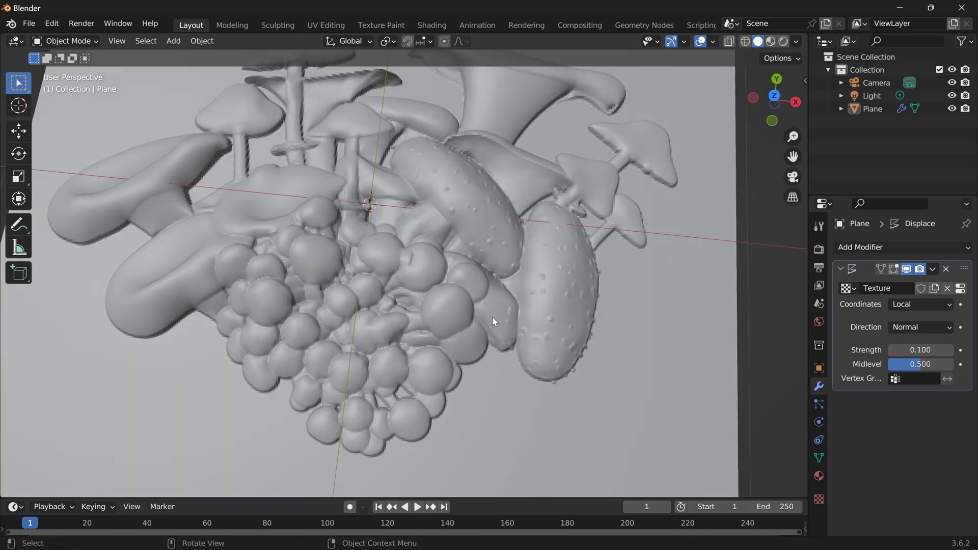
scroll(405, 265, down, 5)
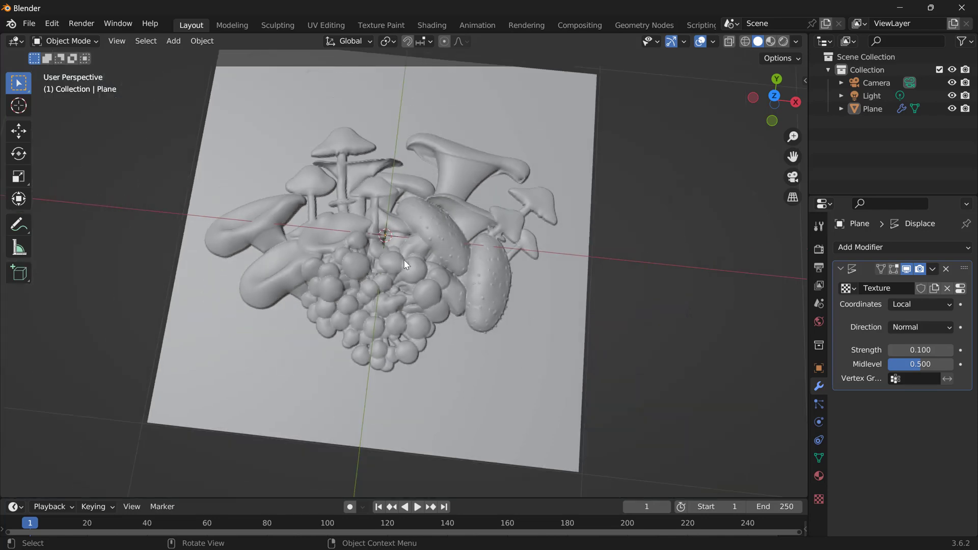